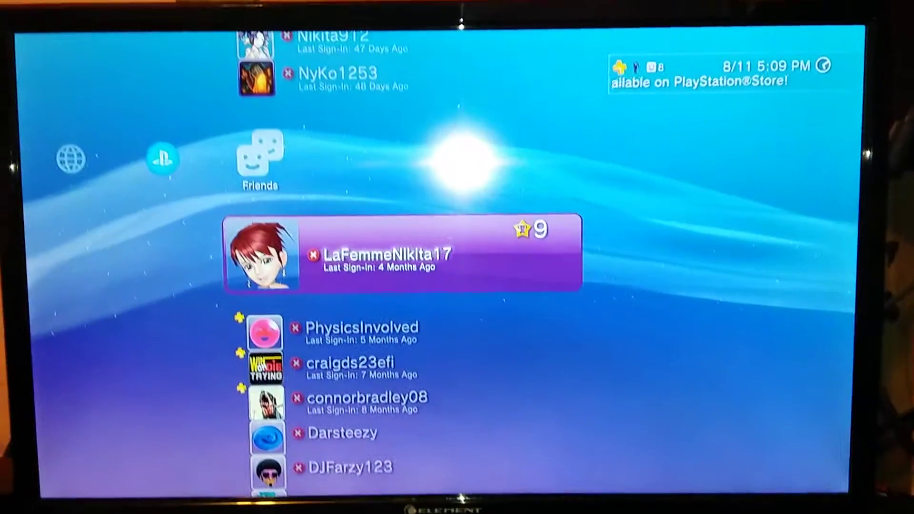
key("Up")
key("Up")
key("Up")
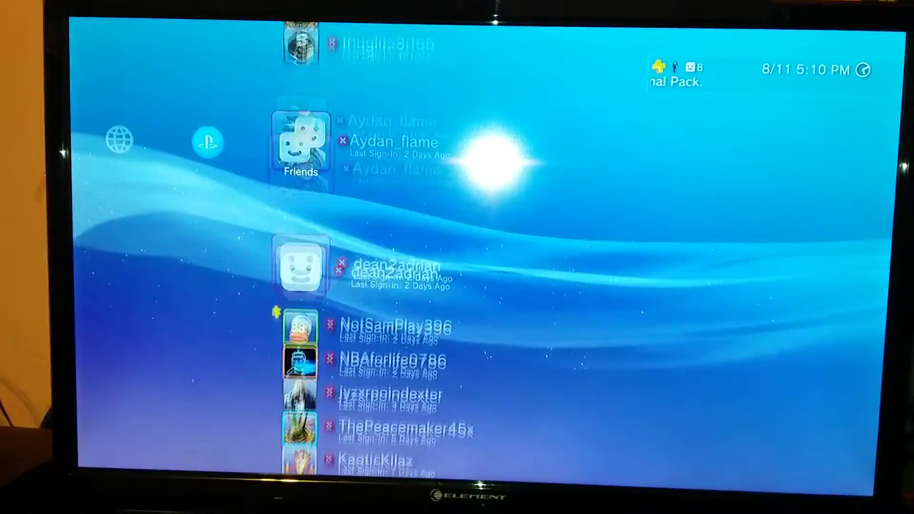
key("Down")
key("Down")
key("Down")
key("Up")
key("Up")
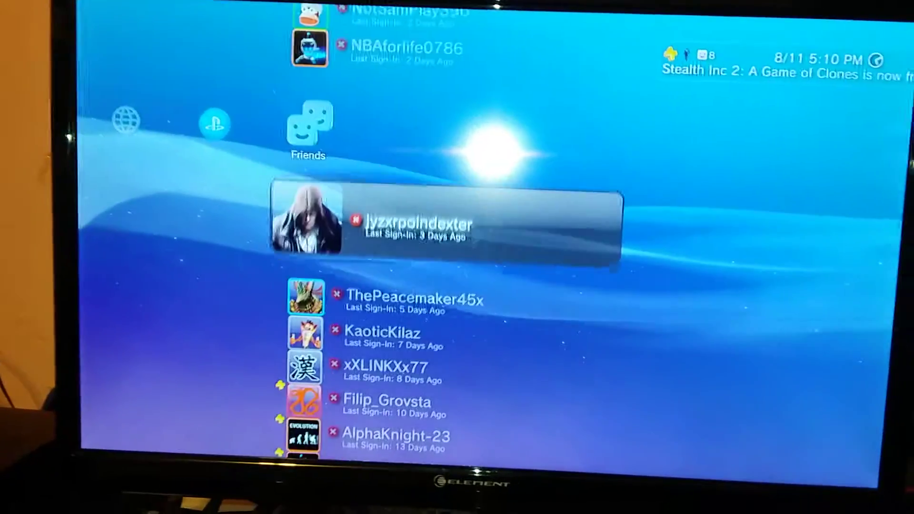